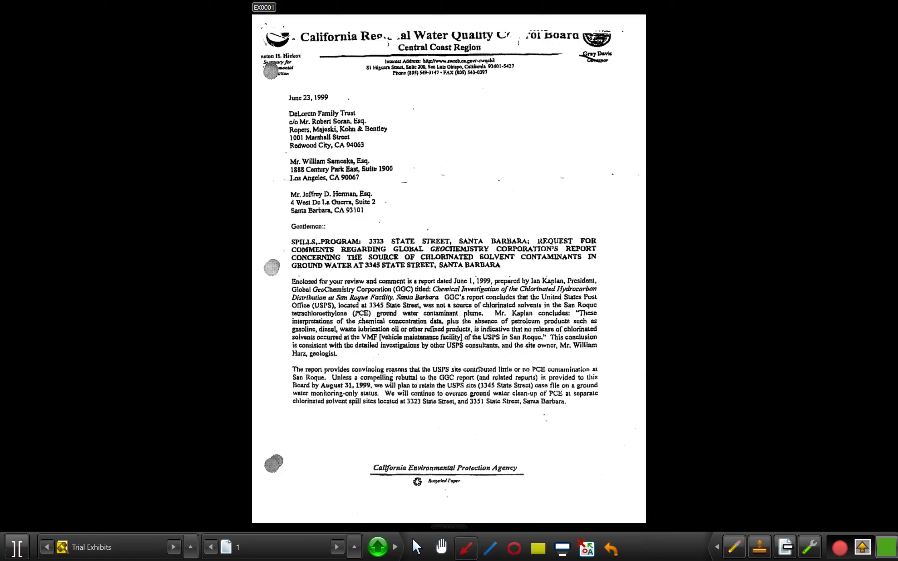
Draw a red arrow pointing at the third addressee's block and a blue line beneath the last body paragraph
{"action": "left_click_drag", "start_coordinate": [385, 201], "coordinate": [527, 203]}
{"action": "left_click", "coordinate": [490, 548]}
{"action": "left_click_drag", "start_coordinate": [282, 414], "coordinate": [600, 418]}
Draw a red ellipse across the middle of the body text and highlight the last line of the bold subject heading in yellow
{"action": "left_click", "coordinate": [514, 548]}
{"action": "left_click_drag", "start_coordinate": [380, 306], "coordinate": [475, 398]}
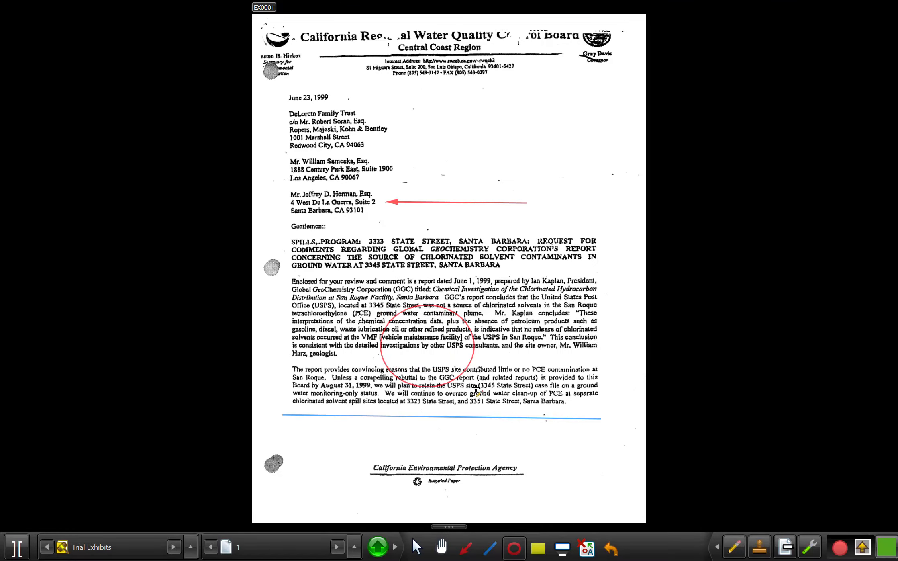
{"action": "left_click", "coordinate": [538, 547]}
{"action": "left_click_drag", "start_coordinate": [288, 265], "coordinate": [501, 265]}
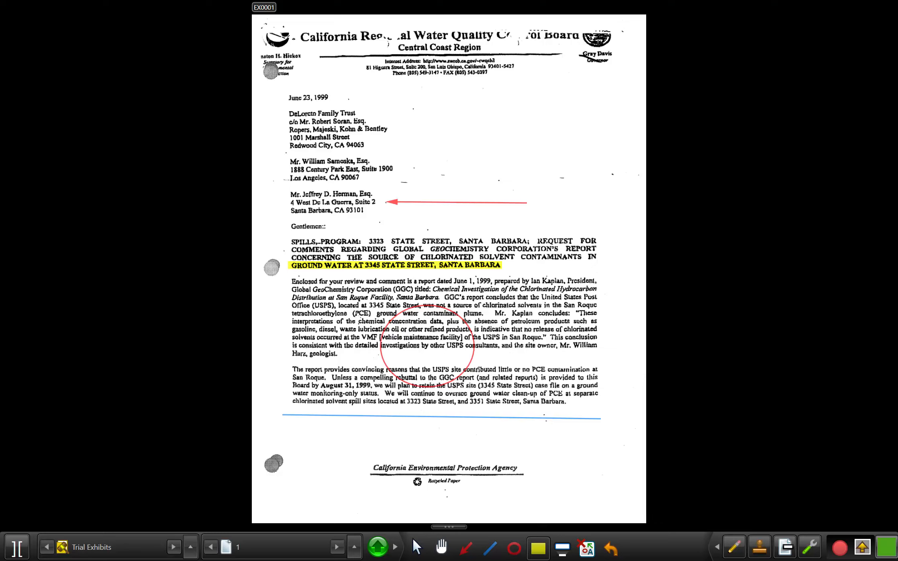
Set the Arrow tool to custom purple #EF4E2DCA and draw an arrow pointing at the second addressee's block
{"action": "left_click", "coordinate": [466, 548]}
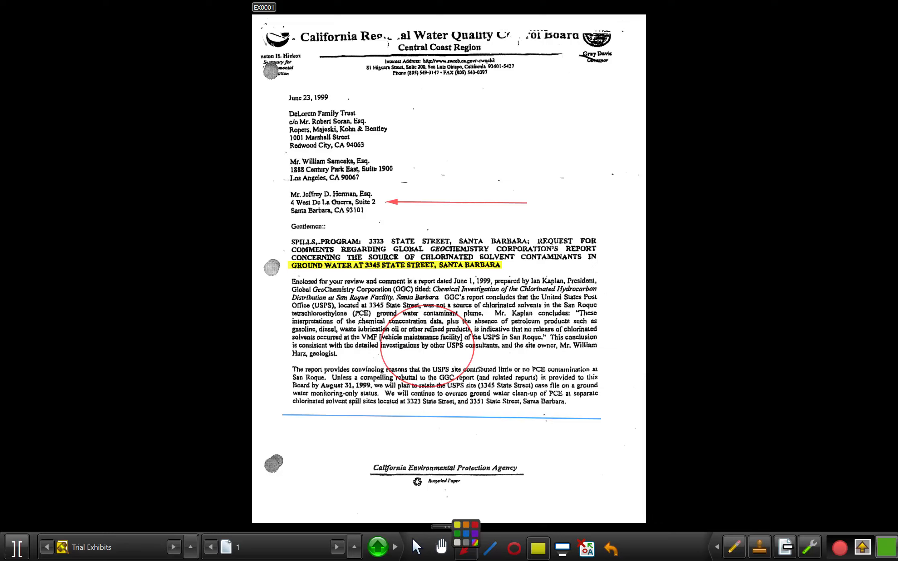
{"action": "left_click", "coordinate": [475, 542]}
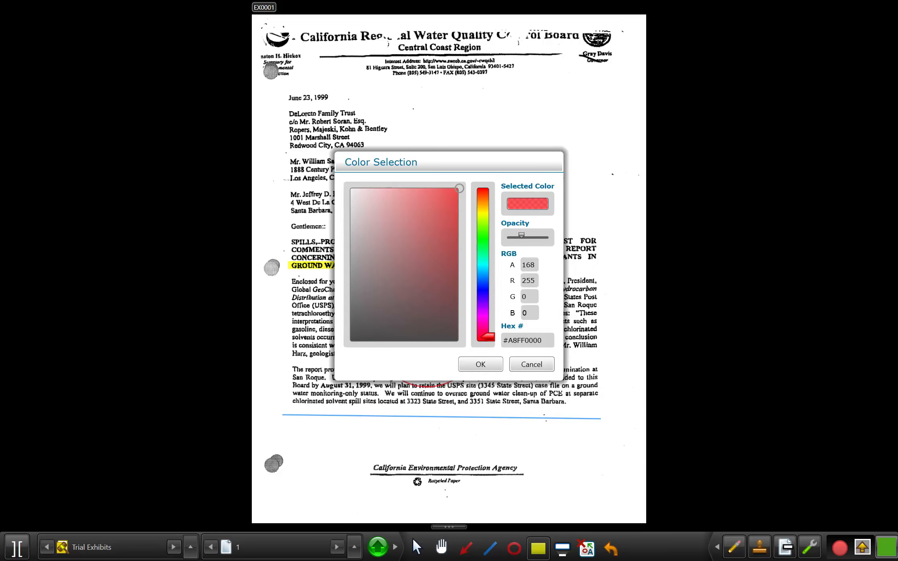
{"action": "left_click_drag", "start_coordinate": [440, 263], "coordinate": [435, 219]}
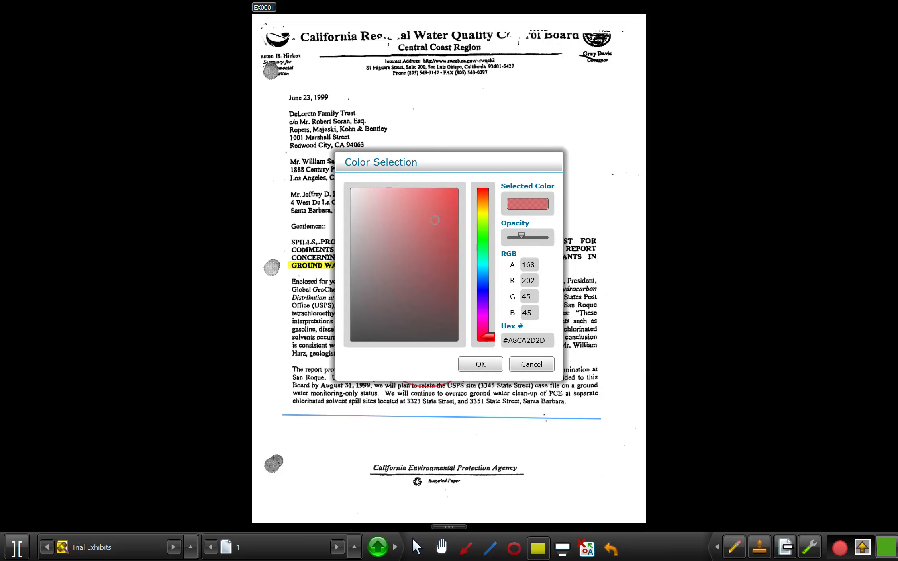
{"action": "left_click_drag", "start_coordinate": [487, 336], "coordinate": [487, 294]}
{"action": "mouse_move", "coordinate": [521, 235]}
{"action": "left_mouse_down"}
{"action": "mouse_move", "coordinate": [542, 237]}
{"action": "mouse_move", "coordinate": [511, 237]}
{"action": "left_mouse_up"}
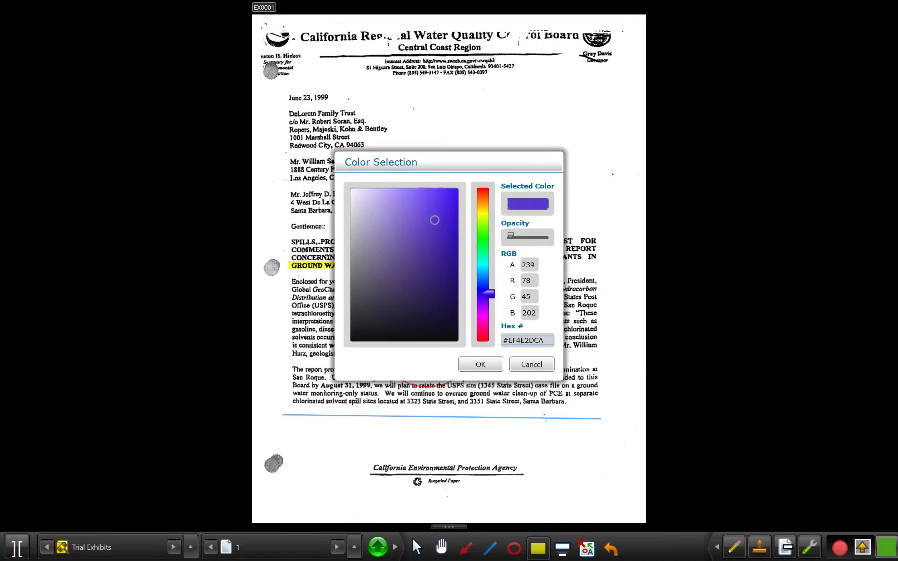
{"action": "key", "text": "Return"}
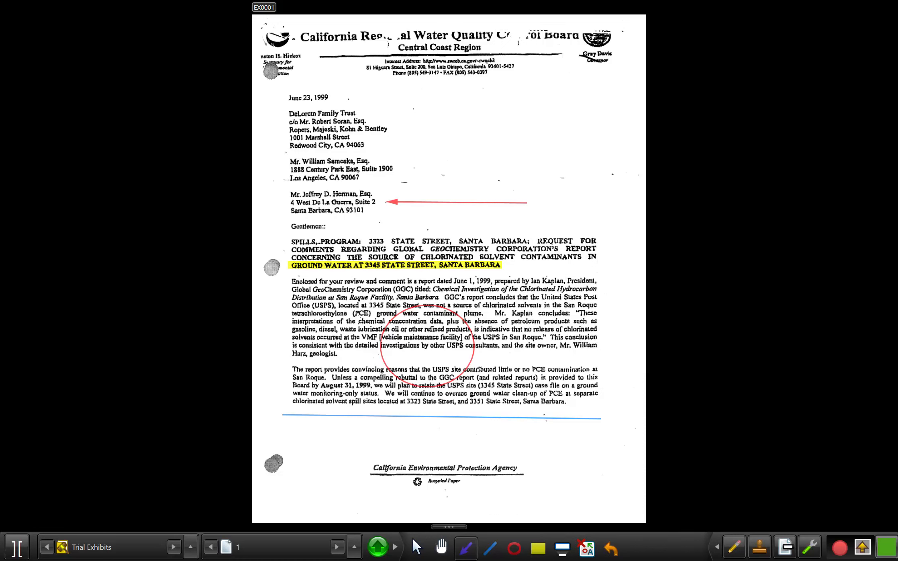
{"action": "left_click_drag", "start_coordinate": [437, 166], "coordinate": [398, 166]}
{"action": "left_click_drag", "start_coordinate": [458, 168], "coordinate": [546, 165]}
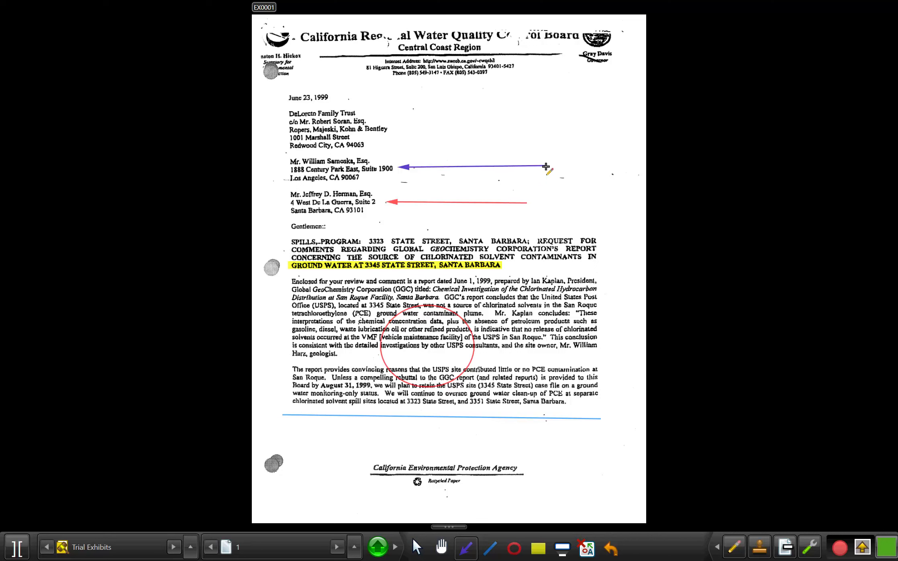
Draw a magenta #A8FF00CD line across "report concludes that the United" and remove the yellow highlight from the subject heading
{"action": "right_click", "coordinate": [490, 548]}
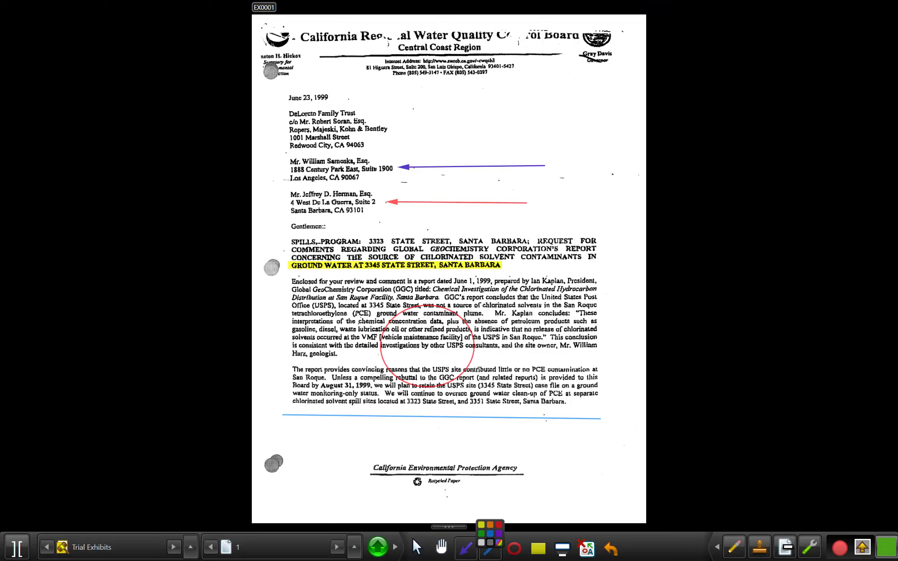
{"action": "left_click", "coordinate": [499, 542]}
{"action": "left_click", "coordinate": [484, 317]}
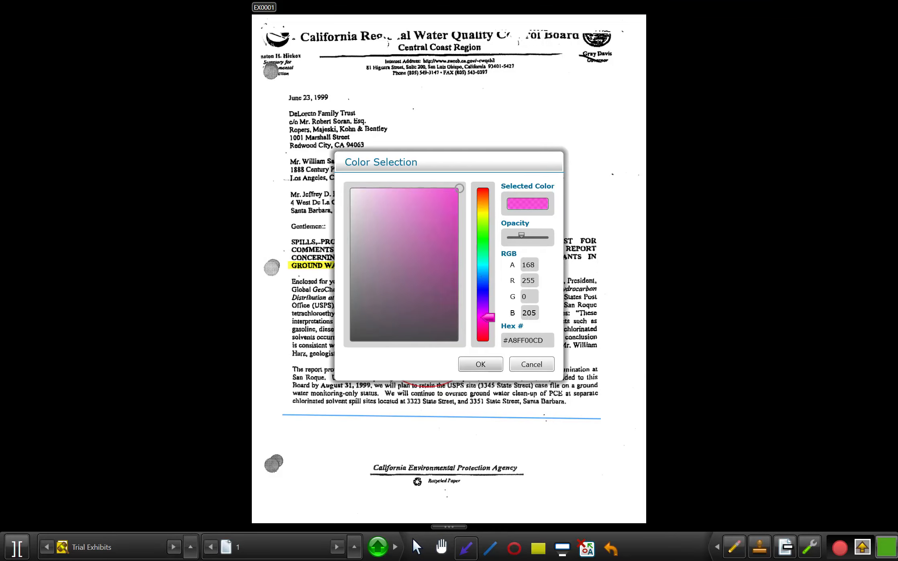
{"action": "left_click", "coordinate": [480, 363]}
{"action": "left_click_drag", "start_coordinate": [462, 297], "coordinate": [562, 299]}
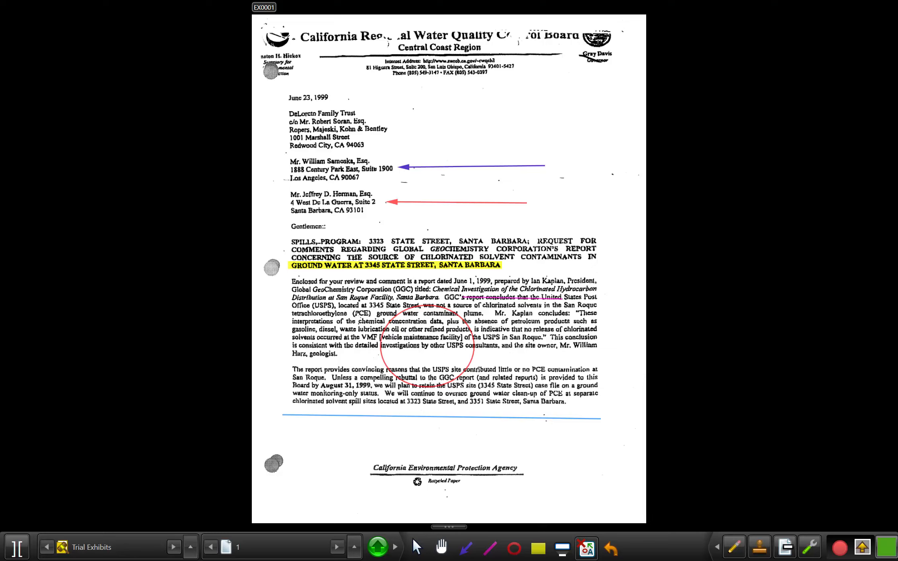
{"action": "left_click", "coordinate": [587, 548]}
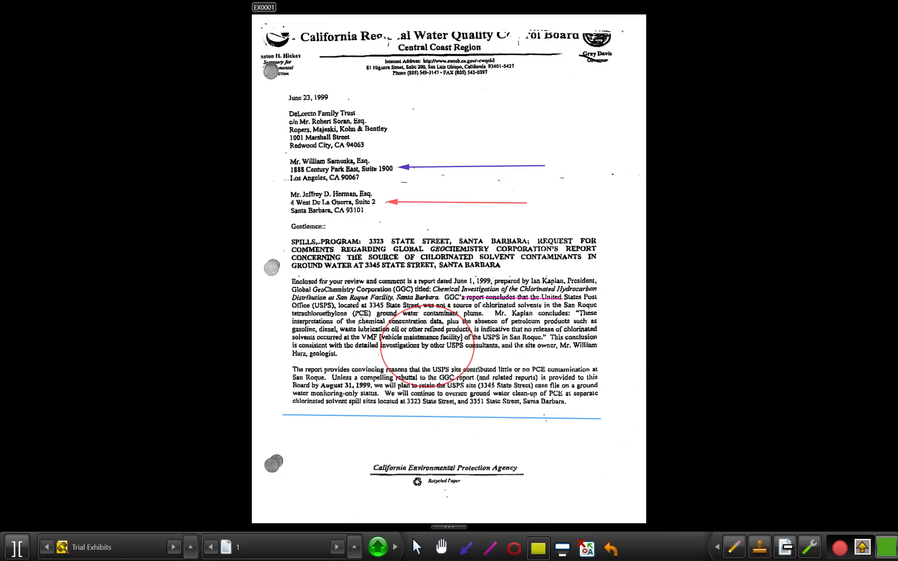
Add a red Arrow tool and a red Ellipse tool from the annotation tool collection to the quick-access tools
{"action": "left_click", "coordinate": [734, 547]}
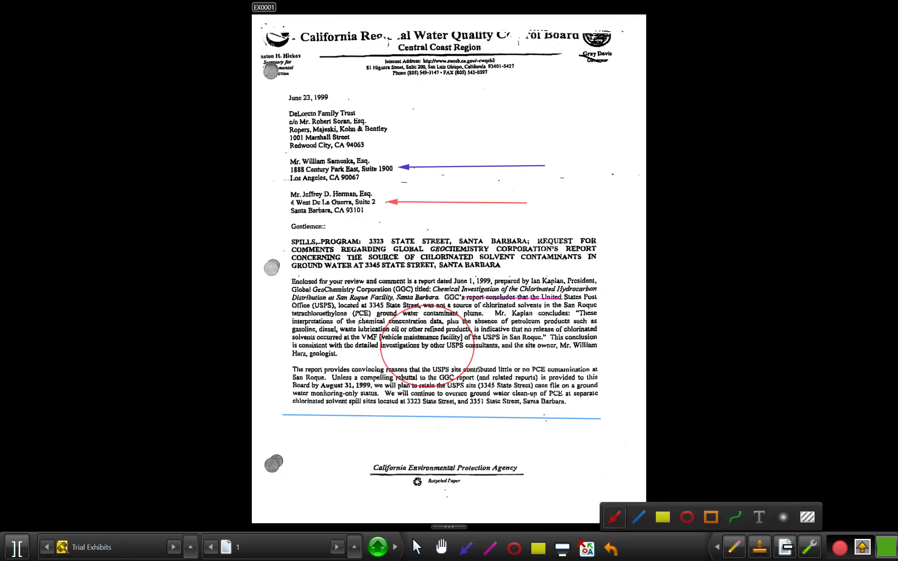
{"action": "left_click", "coordinate": [710, 516]}
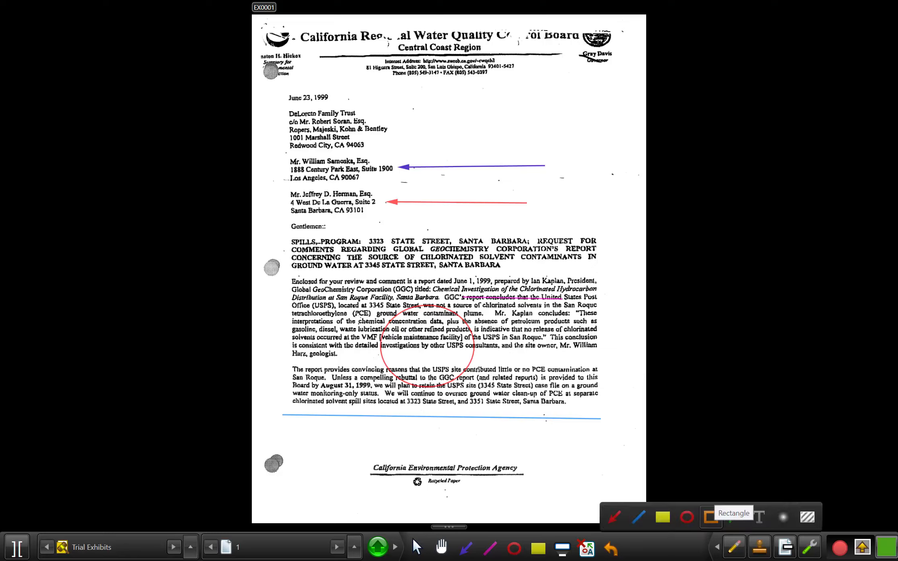
{"action": "left_click", "coordinate": [734, 517]}
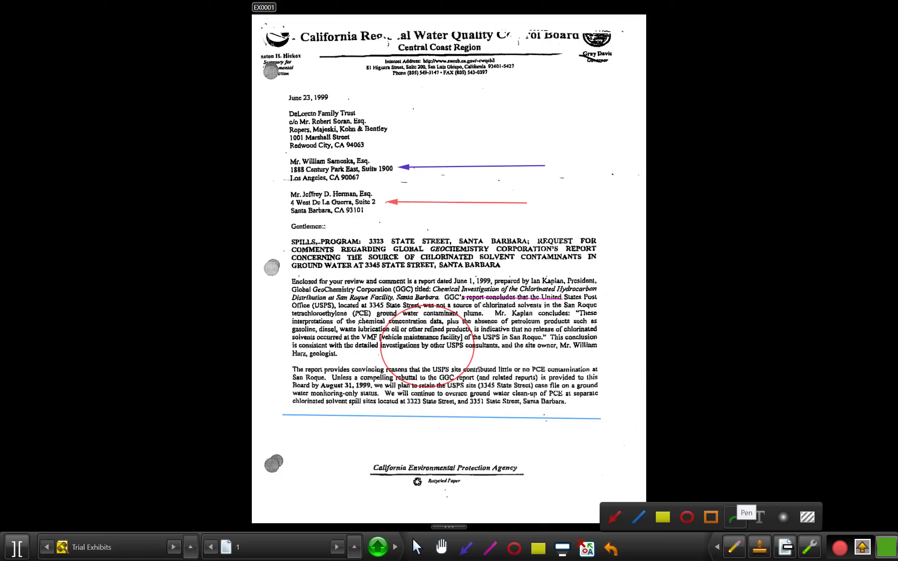
{"action": "left_click", "coordinate": [759, 517]}
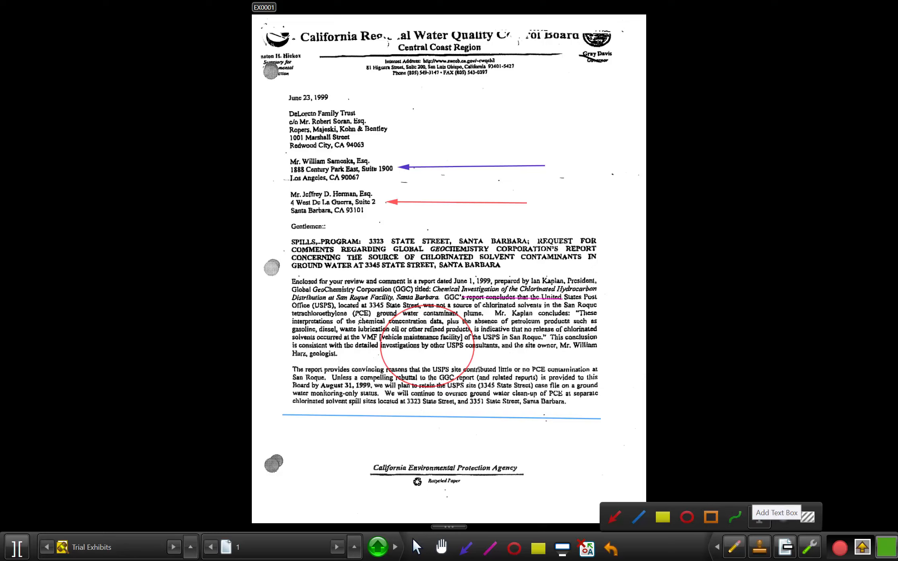
{"action": "left_click", "coordinate": [783, 517]}
{"action": "left_click", "coordinate": [807, 517]}
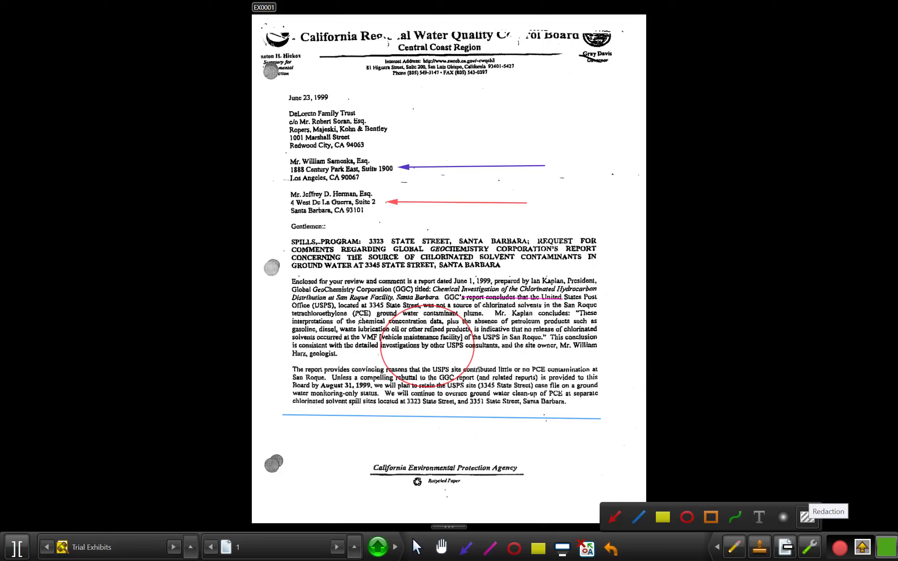
{"action": "left_click", "coordinate": [614, 516]}
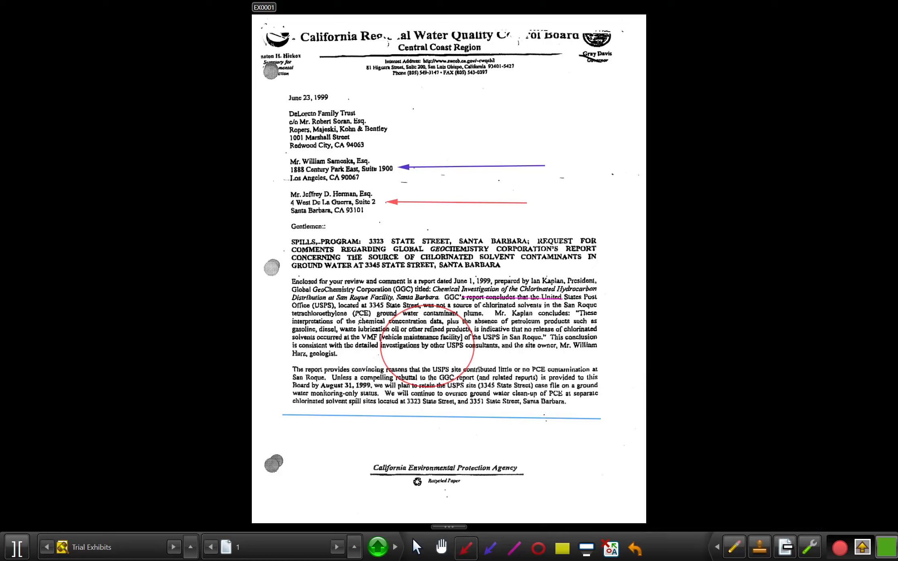
{"action": "left_click", "coordinate": [734, 546]}
{"action": "left_click", "coordinate": [687, 516]}
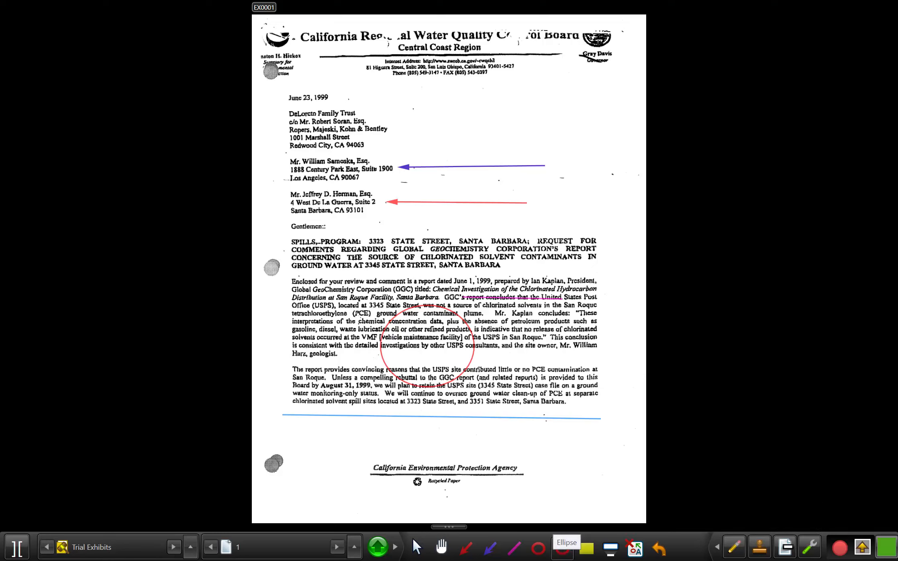
Set the original Ellipse tool to grey and draw an ellipse over the body text, overlapping the red one
{"action": "left_click", "coordinate": [490, 546]}
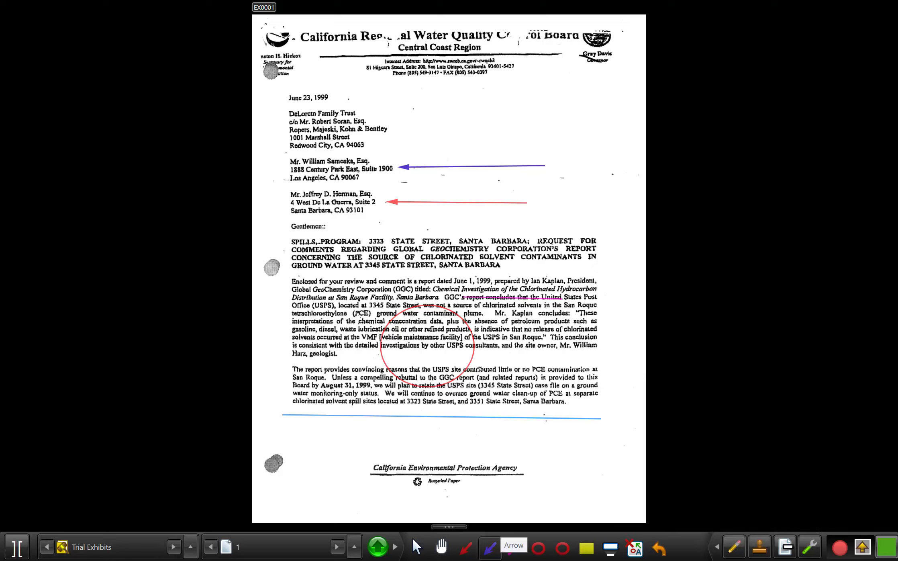
{"action": "left_click", "coordinate": [466, 547]}
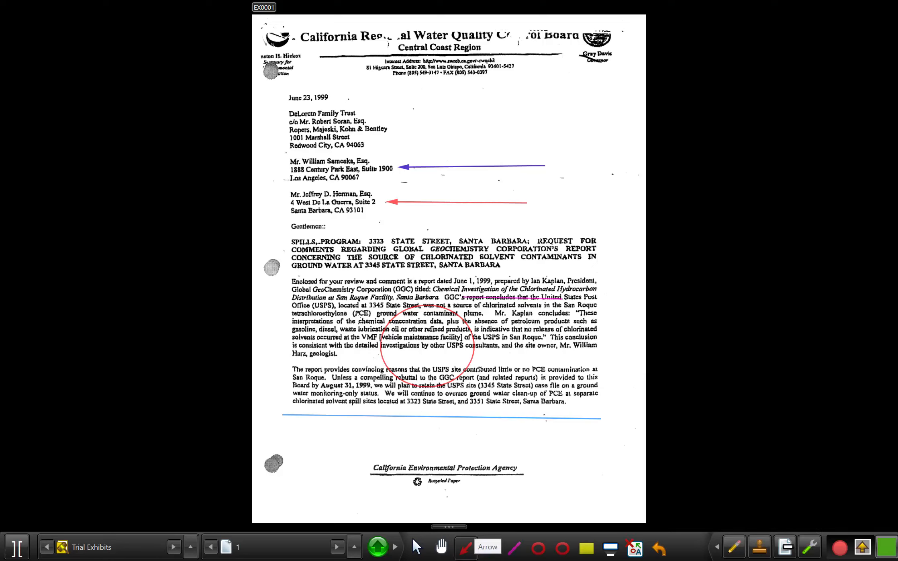
{"action": "left_click", "coordinate": [538, 547]}
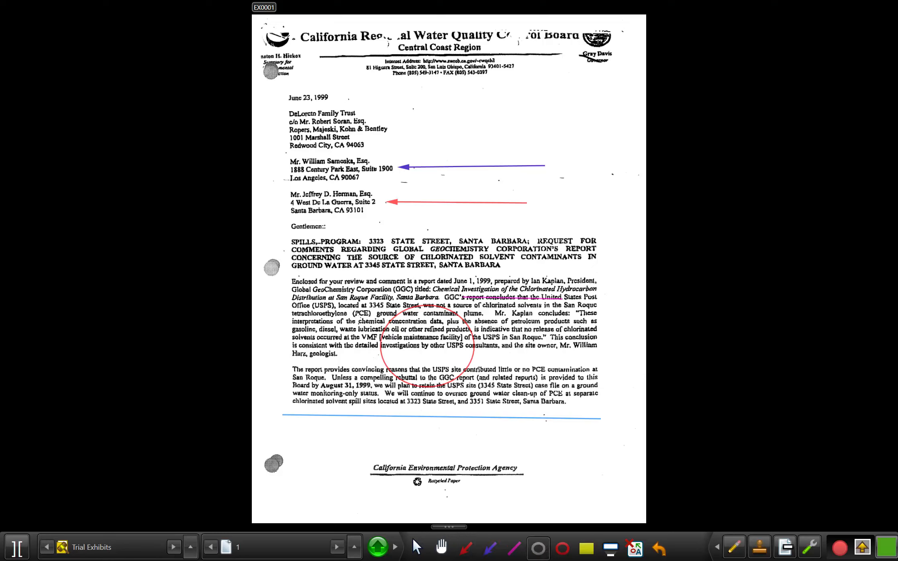
{"action": "left_click_drag", "start_coordinate": [423, 289], "coordinate": [553, 403]}
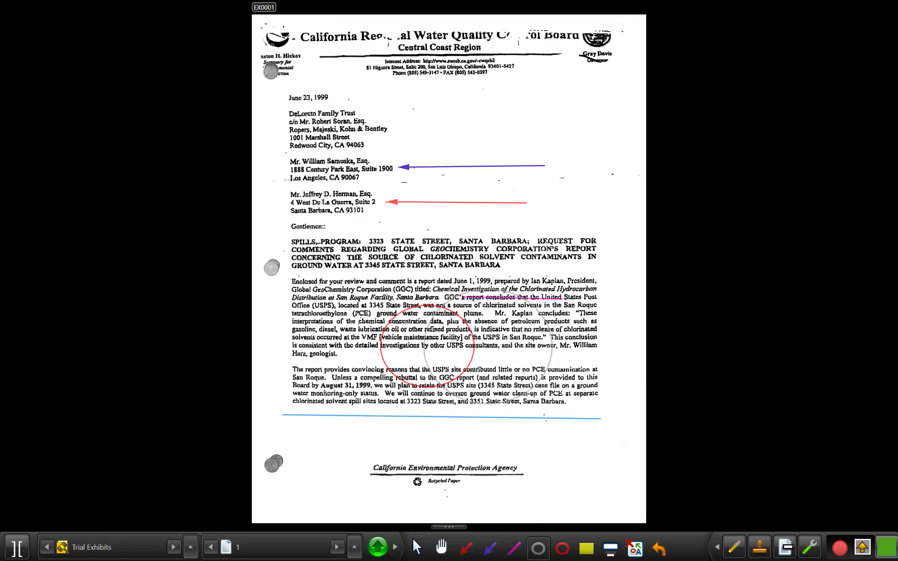
Place a green YES stamp over the two overlapping ellipses in the body text
{"action": "left_click", "coordinate": [759, 547]}
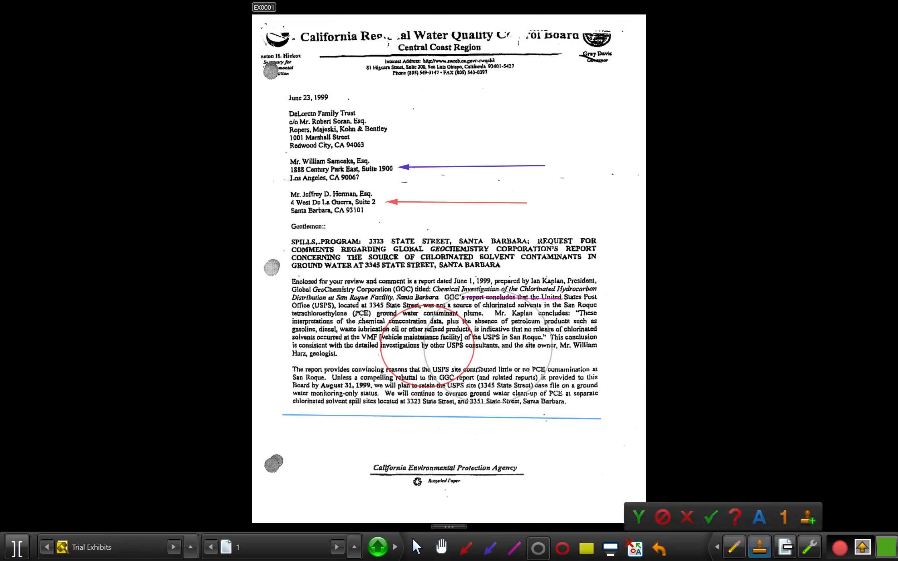
{"action": "left_click", "coordinate": [638, 516]}
{"action": "left_click", "coordinate": [451, 341]}
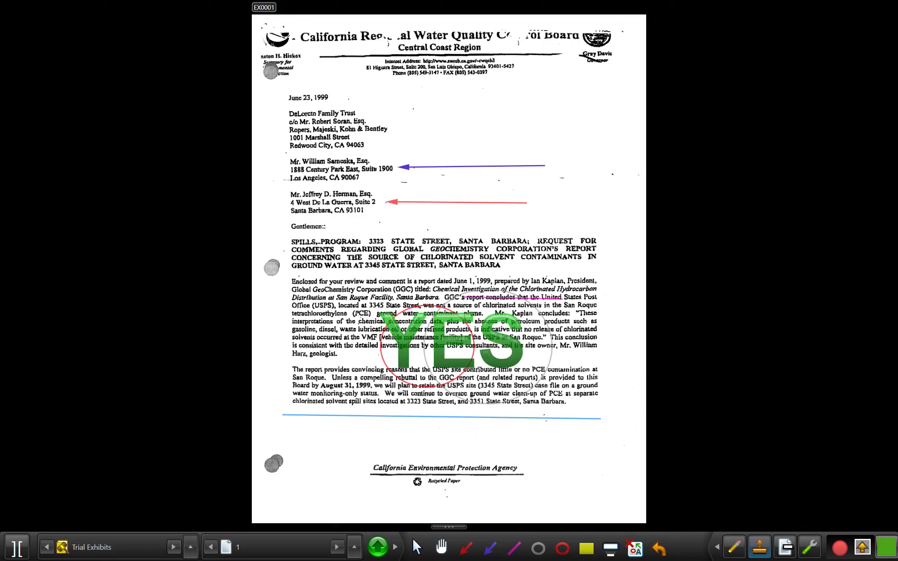
Place the alphabet stamps A, B and C one after another across the bold subject heading
{"action": "left_click", "coordinate": [759, 547]}
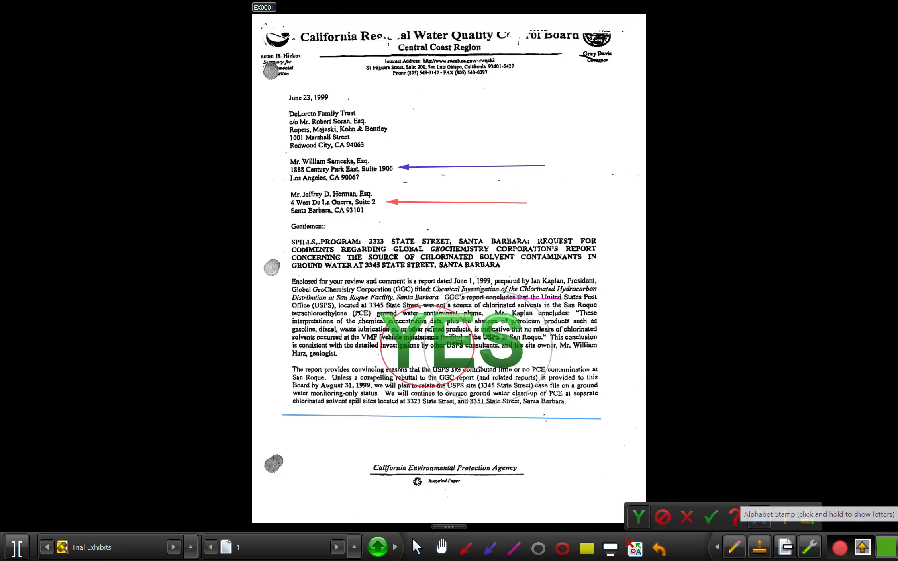
{"action": "left_click", "coordinate": [759, 516]}
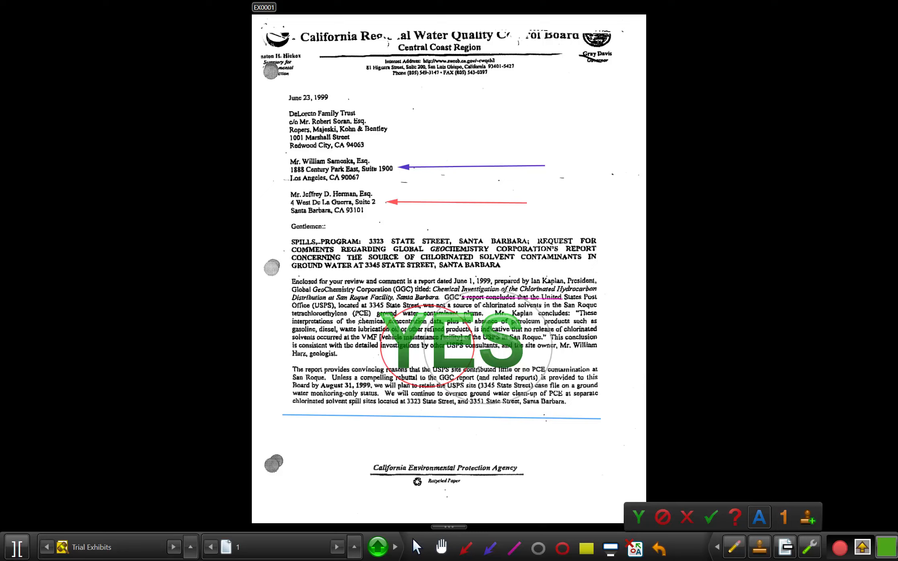
{"action": "right_click", "coordinate": [759, 516]}
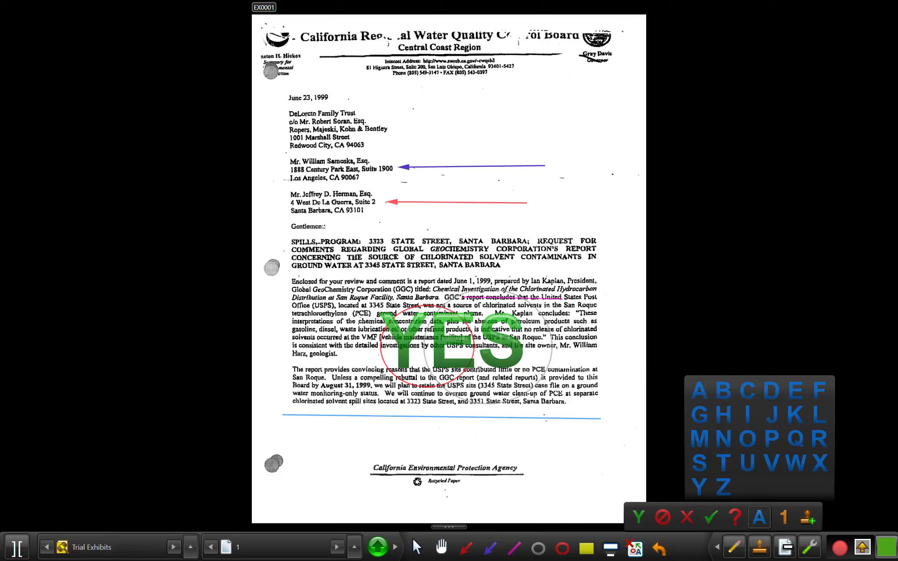
{"action": "left_click", "coordinate": [759, 517]}
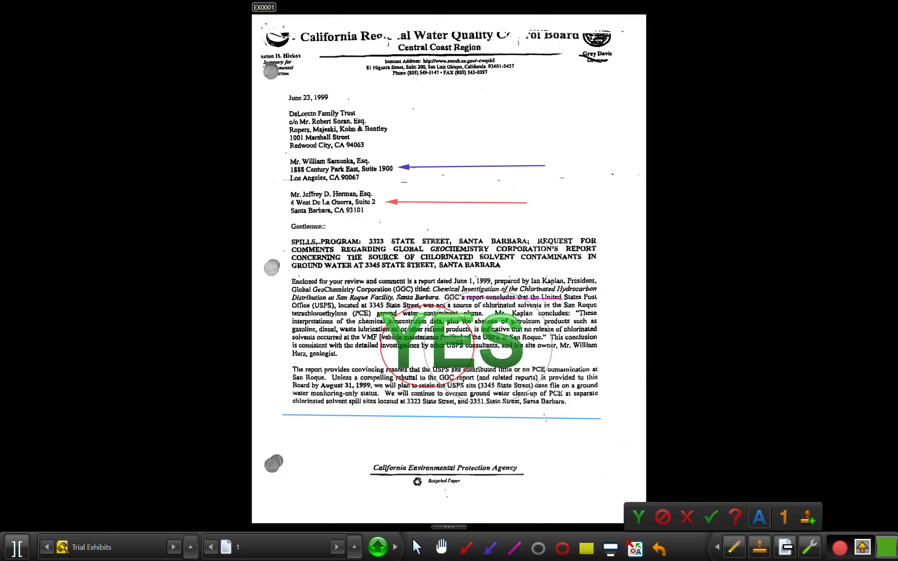
{"action": "left_click", "coordinate": [350, 249]}
{"action": "left_click", "coordinate": [394, 255]}
{"action": "left_click", "coordinate": [439, 268]}
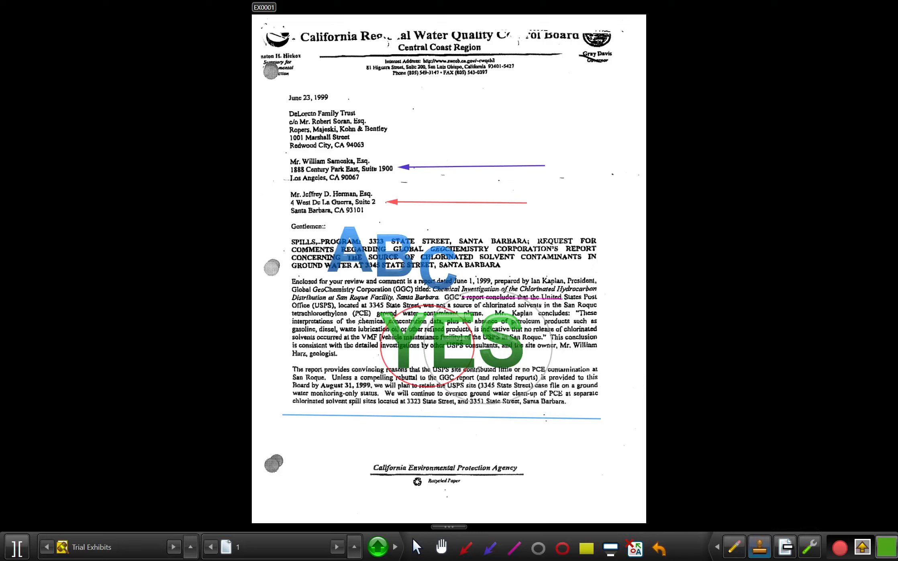
Switch the alphabet stamp to H and place H and I side by side below the last paragraph
{"action": "left_click", "coordinate": [759, 546]}
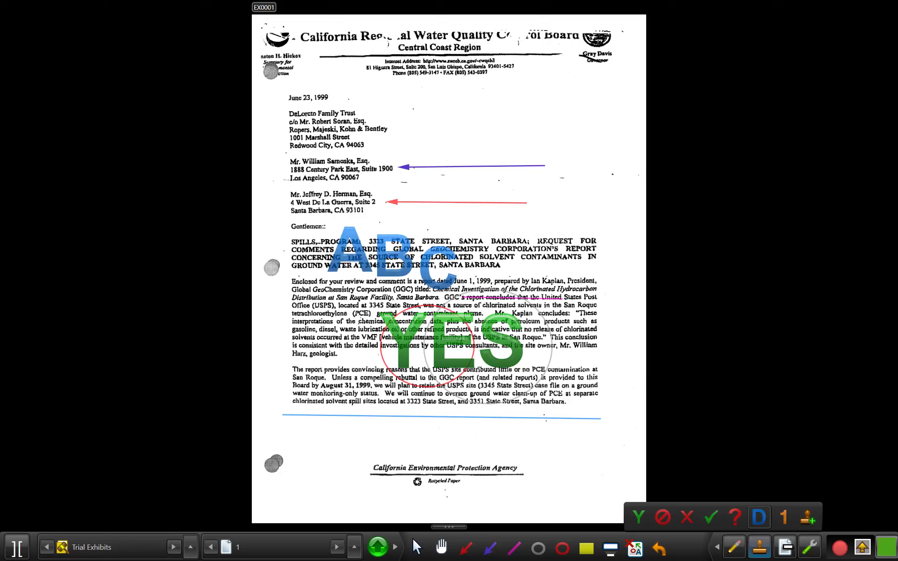
{"action": "right_click", "coordinate": [759, 517]}
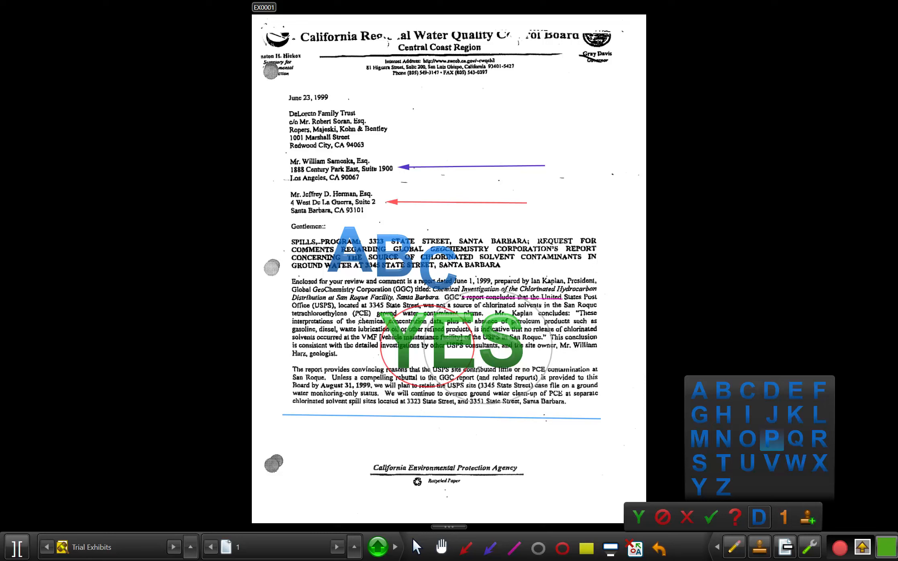
{"action": "left_click", "coordinate": [723, 414]}
{"action": "left_click", "coordinate": [320, 431]}
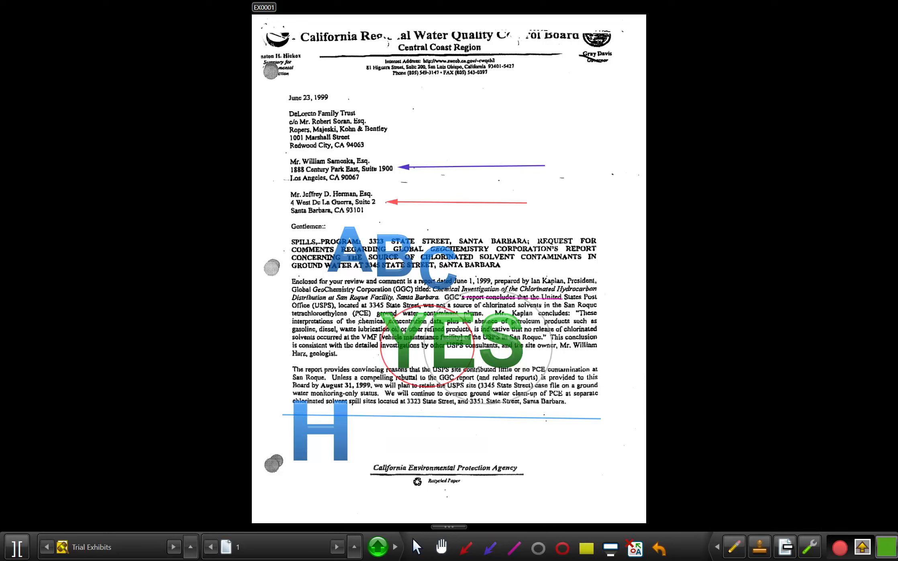
{"action": "left_click", "coordinate": [360, 429]}
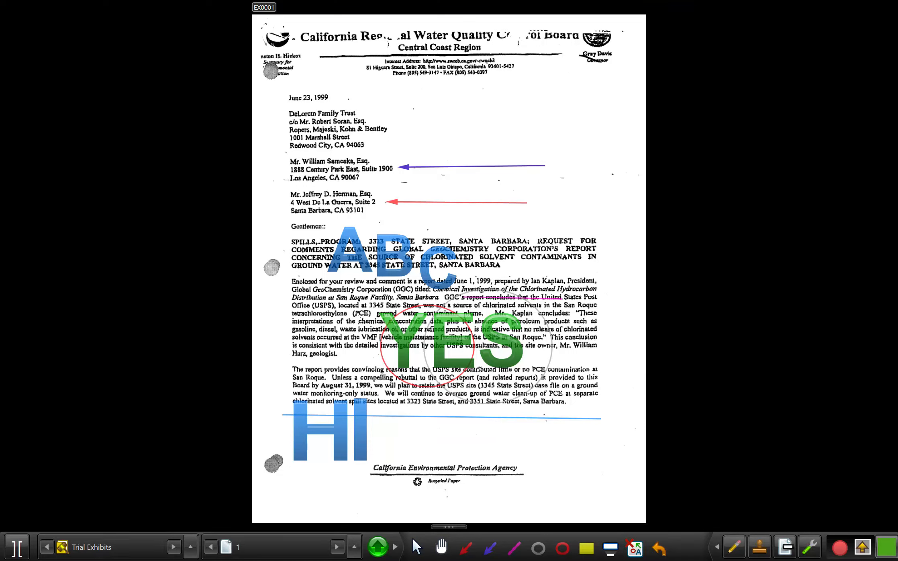
Look through the digits and colour choices available for the number stamp
{"action": "left_click", "coordinate": [759, 546]}
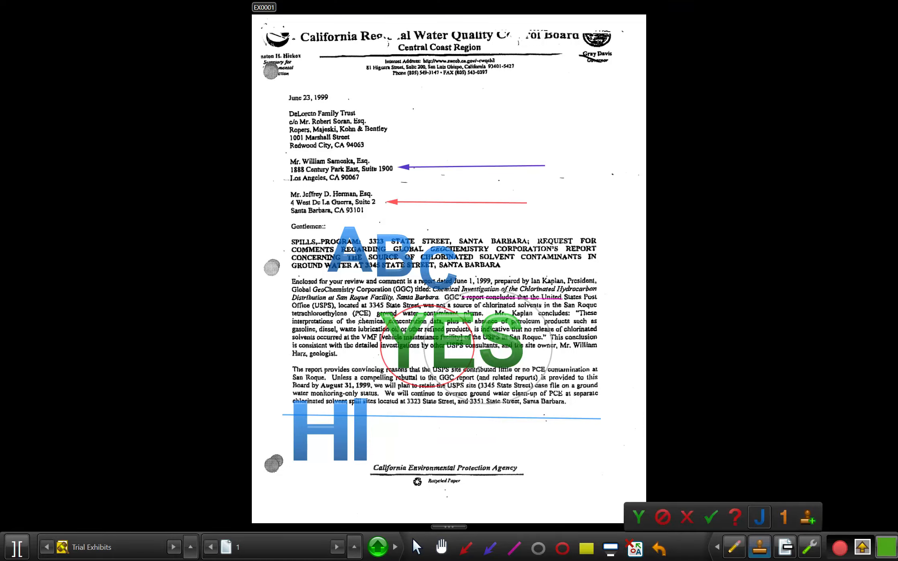
{"action": "left_click", "coordinate": [784, 517]}
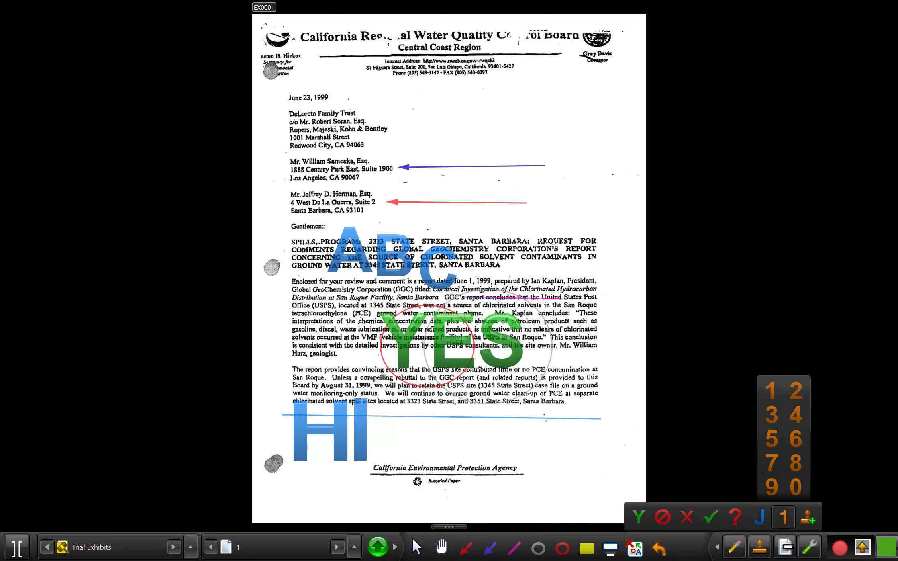
{"action": "right_click", "coordinate": [783, 516]}
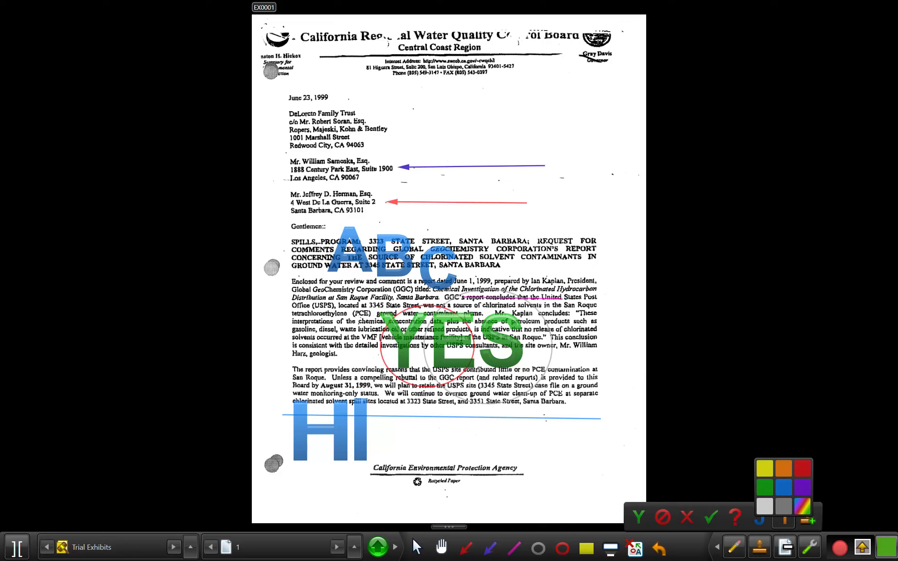
{"action": "left_click", "coordinate": [808, 518]}
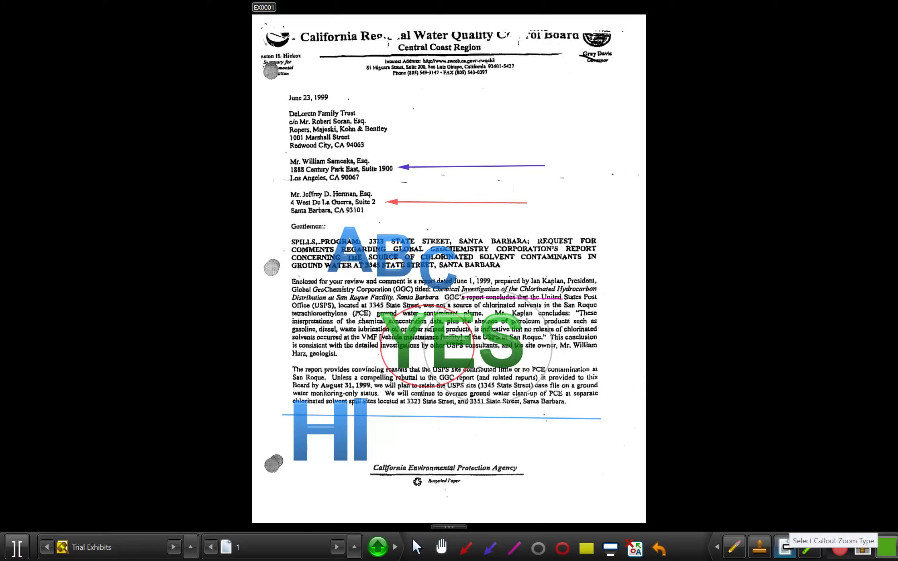
Hide all annotations on the exhibit and show them again
{"action": "left_click", "coordinate": [809, 547]}
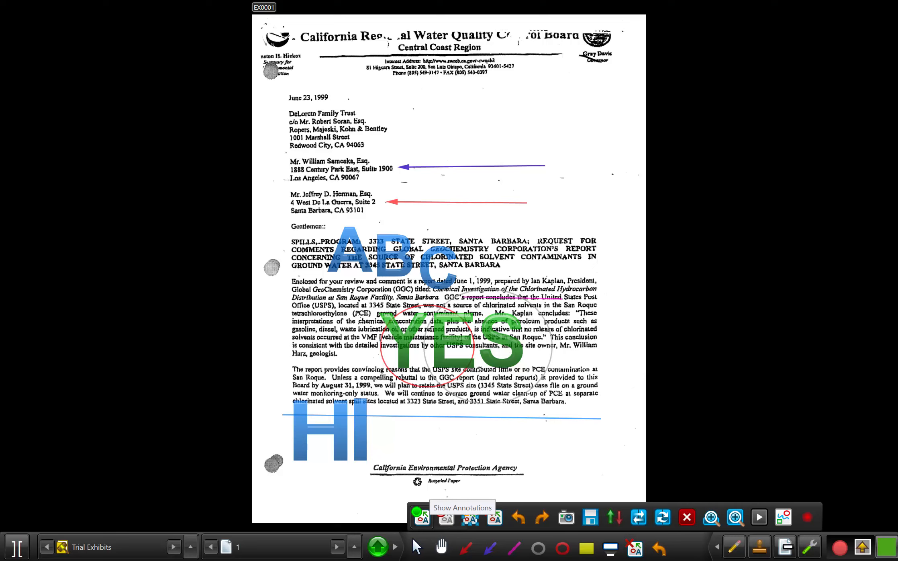
{"action": "left_click", "coordinate": [446, 517]}
{"action": "left_click", "coordinate": [421, 517]}
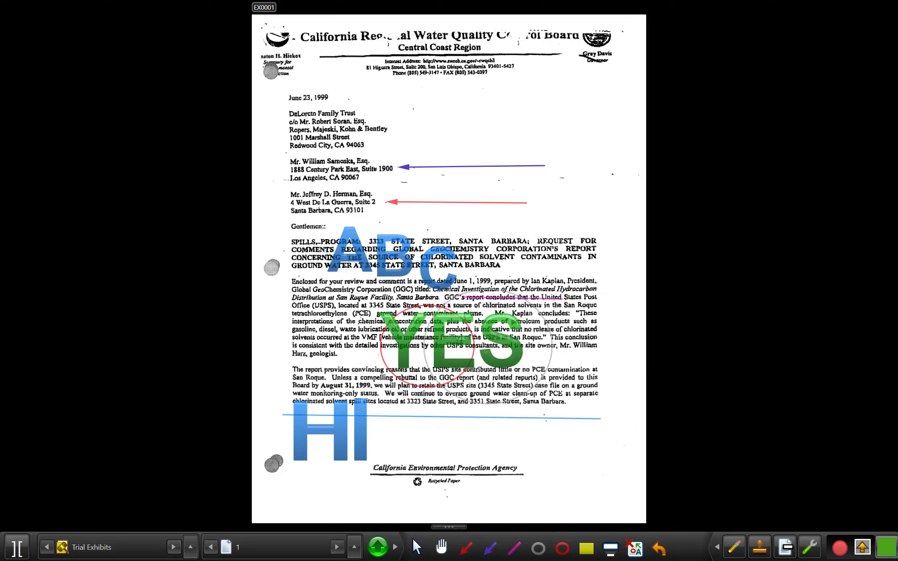
Shrink the YES stamp, move it below the last paragraph beside the H and I stamps, and deselect it
{"action": "left_click", "coordinate": [451, 340]}
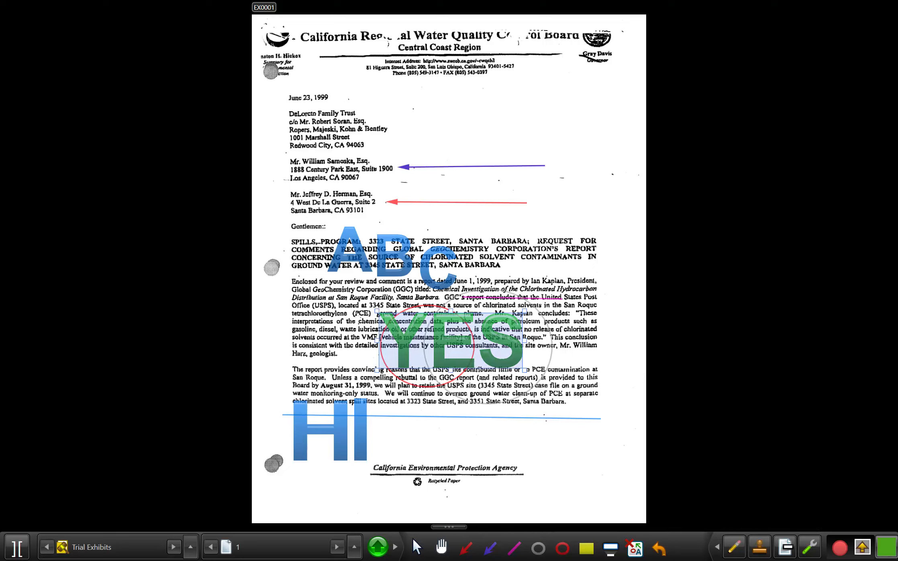
{"action": "left_click_drag", "start_coordinate": [377, 311], "coordinate": [411, 336]}
{"action": "left_click_drag", "start_coordinate": [468, 353], "coordinate": [499, 425]}
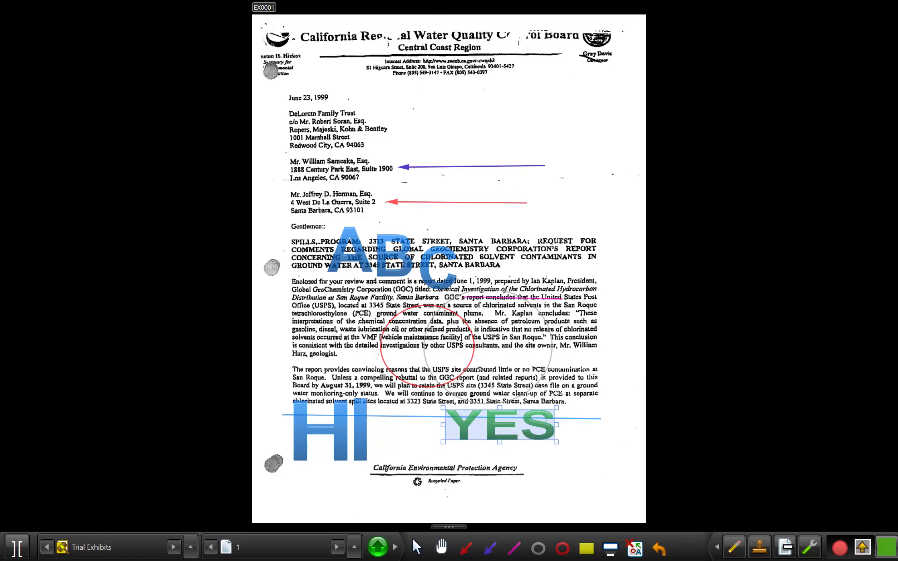
{"action": "mouse_move", "coordinate": [810, 547]}
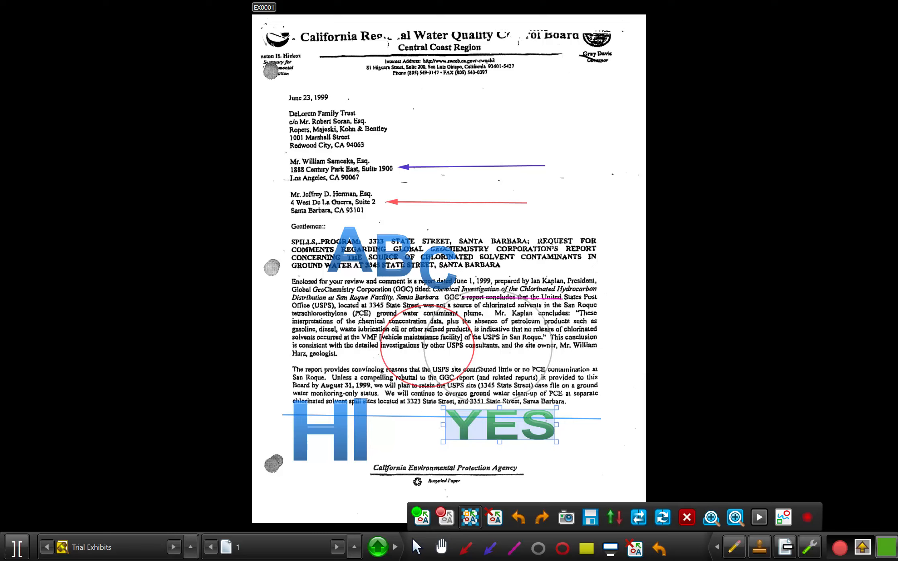
{"action": "left_click", "coordinate": [809, 546]}
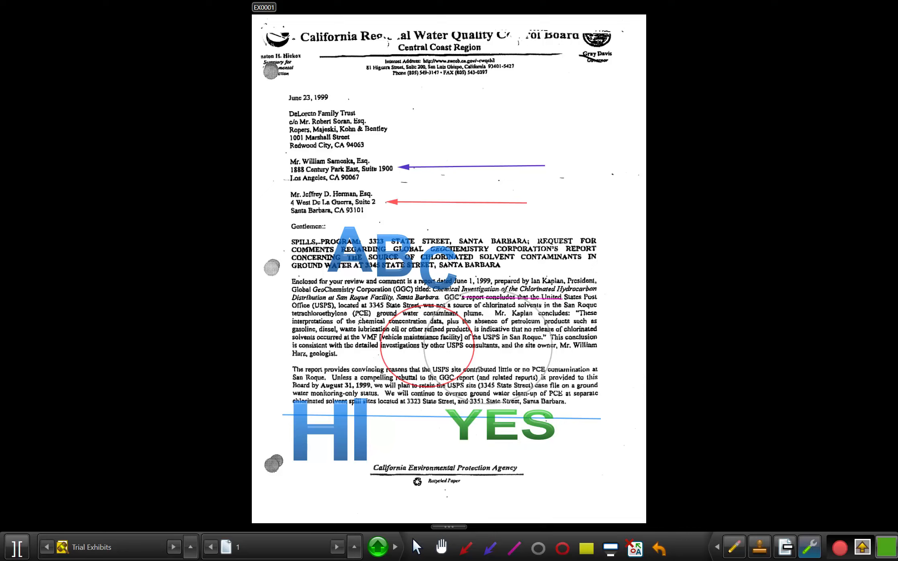
Take a snapshot of the annotated exhibit and save the stage
{"action": "left_click", "coordinate": [809, 546]}
{"action": "left_click", "coordinate": [566, 517]}
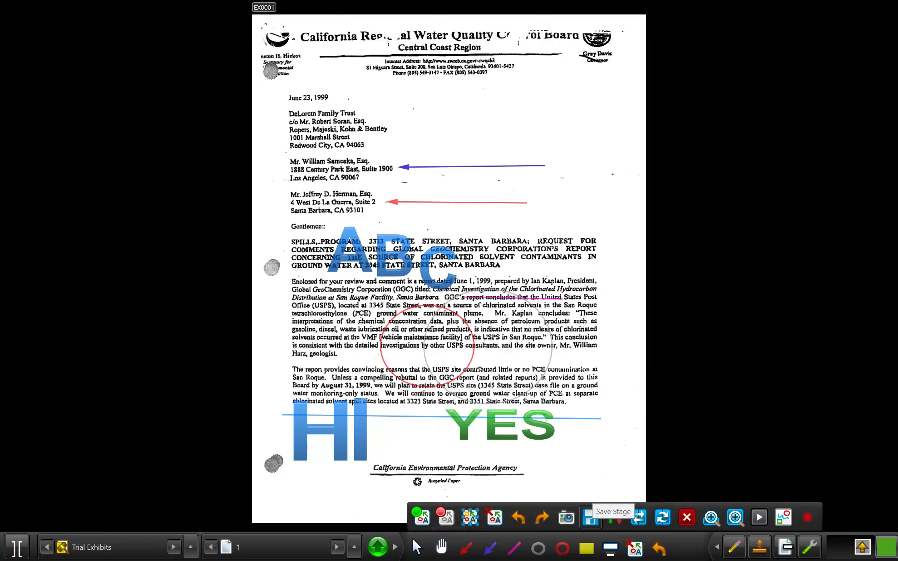
{"action": "left_click", "coordinate": [591, 517]}
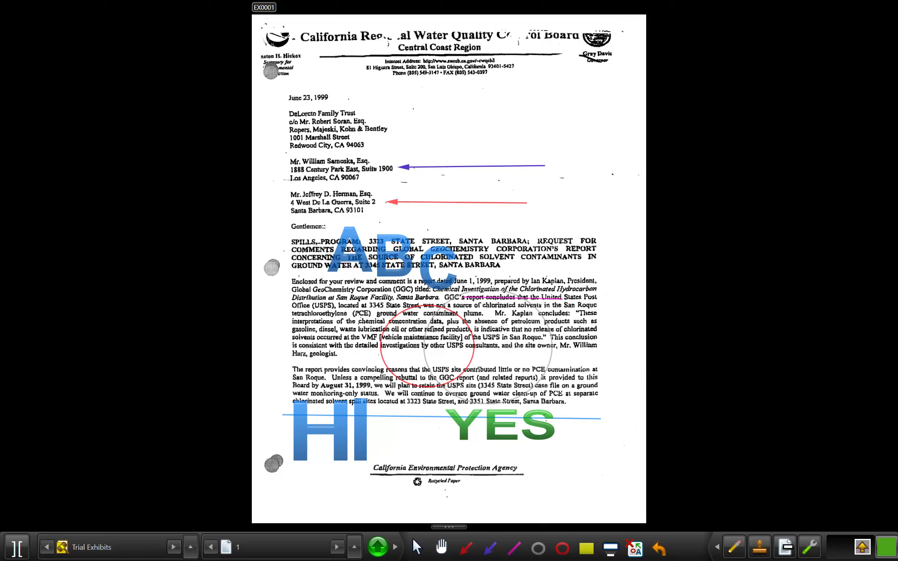
Clear the screen and restore the exhibit, and zoom the page to full width and back to the whole page
{"action": "left_click", "coordinate": [809, 546]}
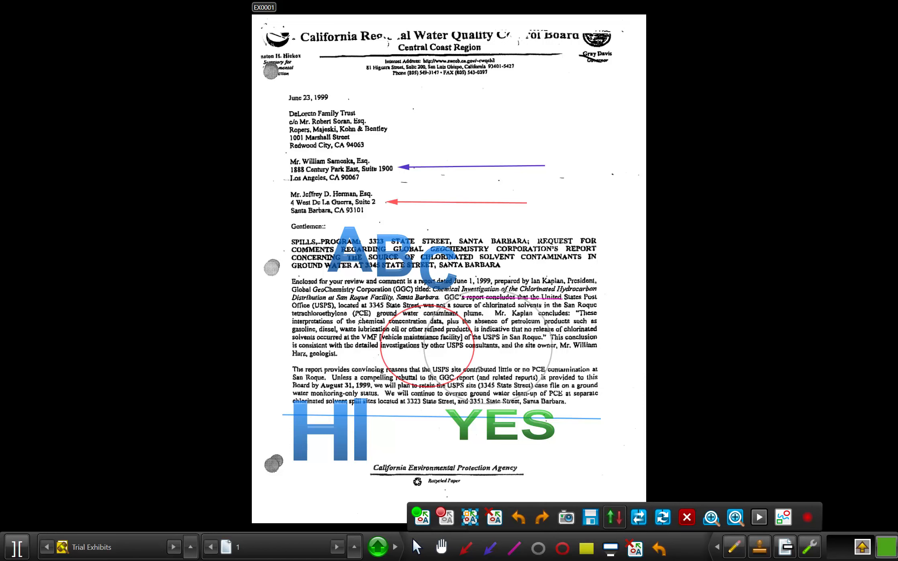
{"action": "left_click", "coordinate": [615, 516]}
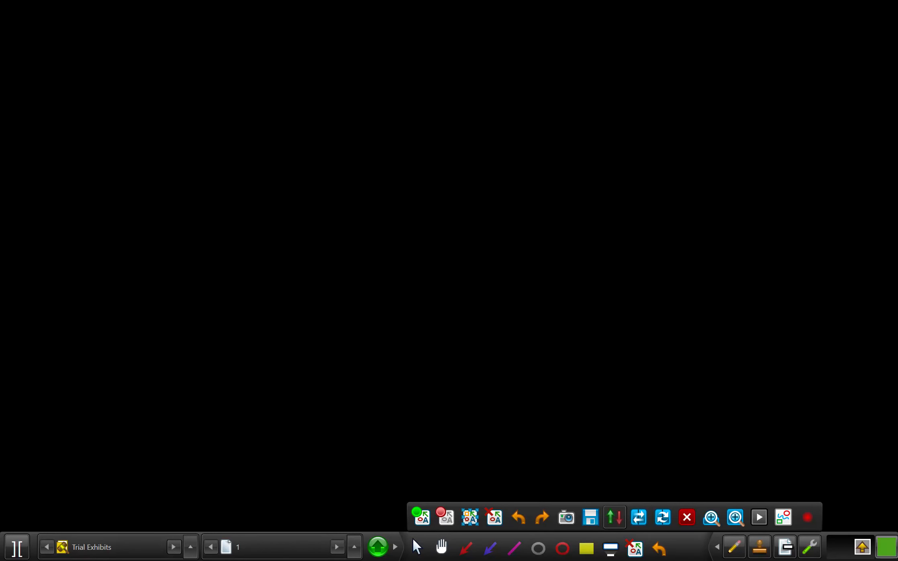
{"action": "left_click", "coordinate": [614, 516]}
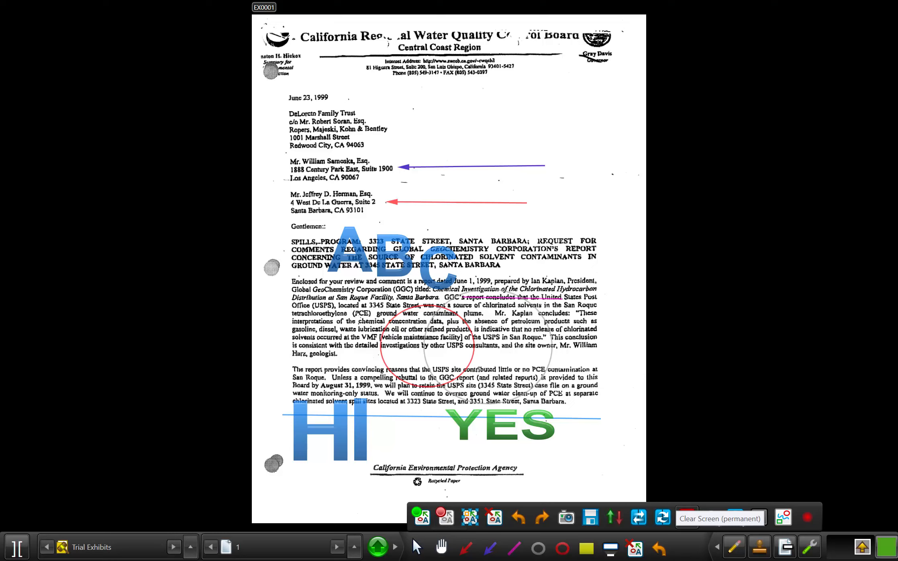
{"action": "left_click", "coordinate": [710, 517]}
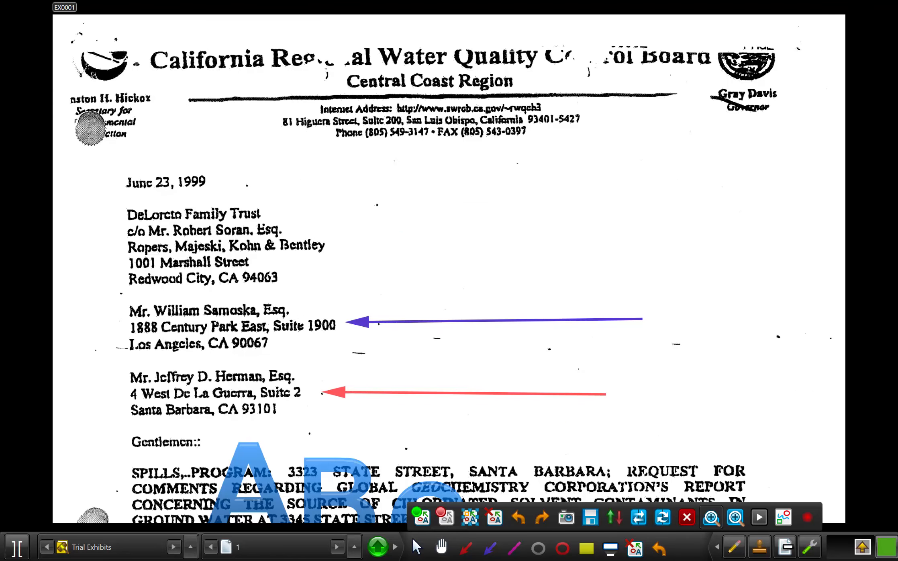
{"action": "left_click", "coordinate": [735, 517]}
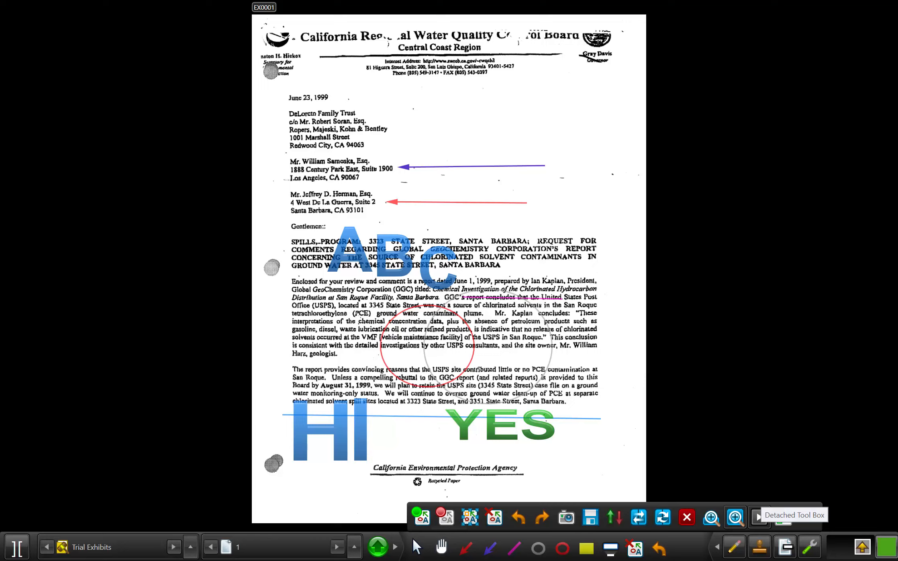
Open a blank whiteboard and draw a grey ellipse, an overlapping red ellipse and a purple arrow pointing into the red one
{"action": "left_click", "coordinate": [758, 517]}
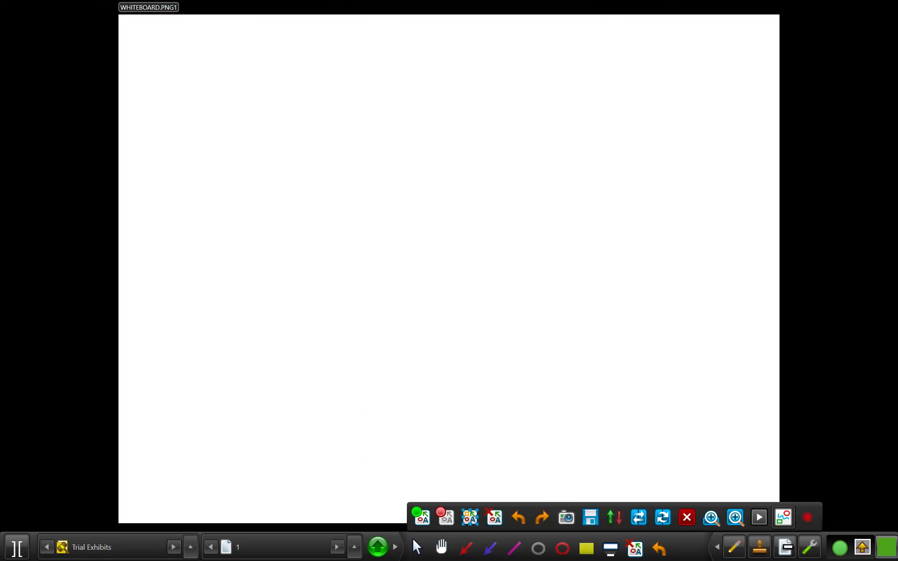
{"action": "left_click", "coordinate": [538, 547]}
{"action": "left_click_drag", "start_coordinate": [308, 279], "coordinate": [434, 414]}
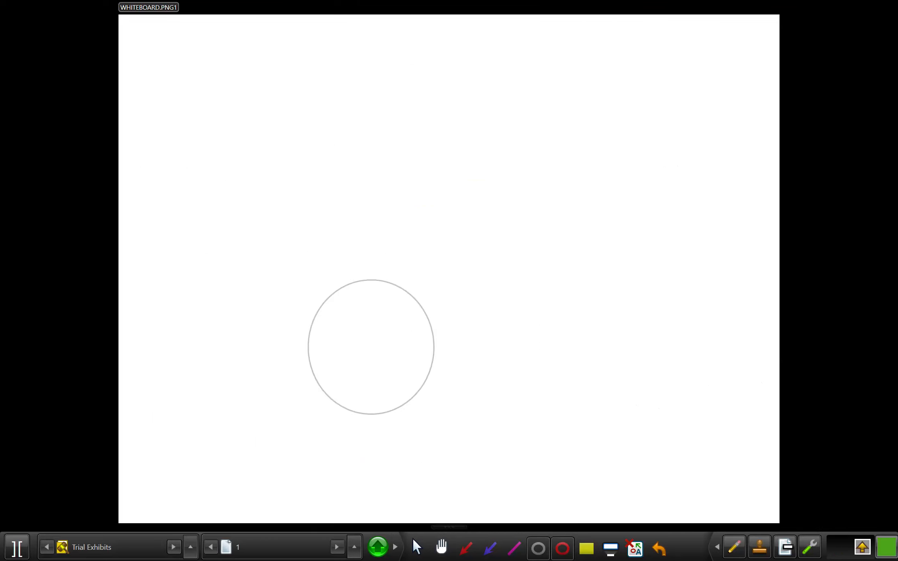
{"action": "left_click", "coordinate": [562, 547]}
{"action": "left_click_drag", "start_coordinate": [406, 305], "coordinate": [553, 414]}
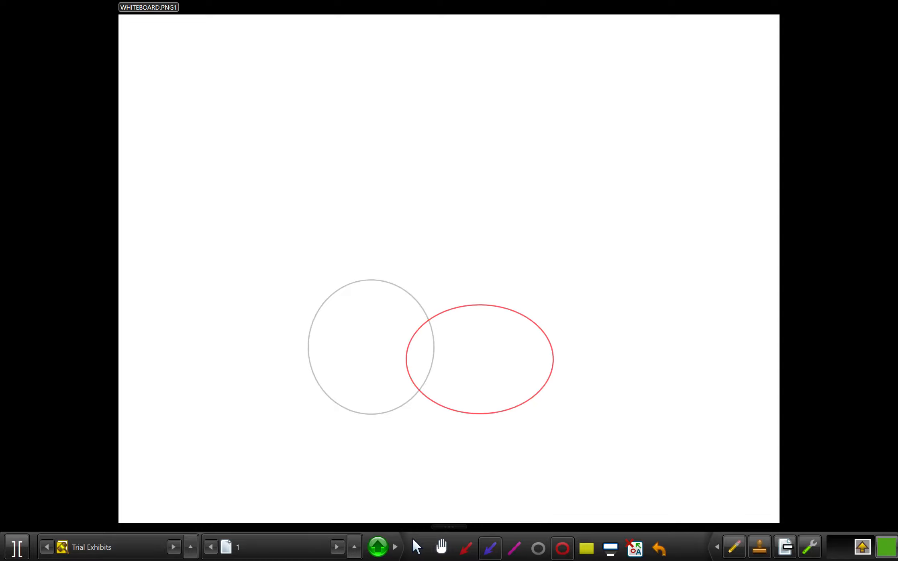
{"action": "left_click", "coordinate": [490, 548]}
{"action": "left_click_drag", "start_coordinate": [623, 205], "coordinate": [465, 341]}
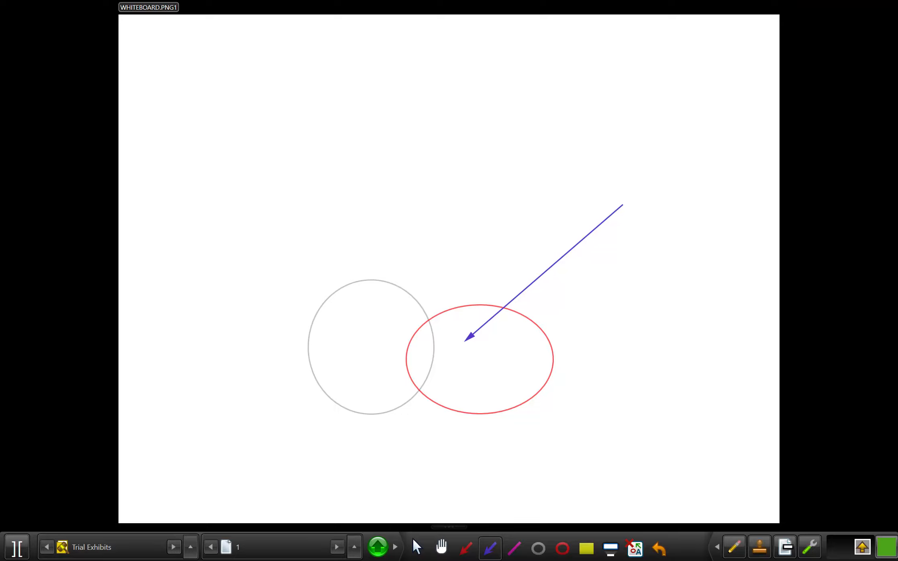
Leave the arrow tool and clear the whiteboard from the screen
{"action": "left_click", "coordinate": [809, 547]}
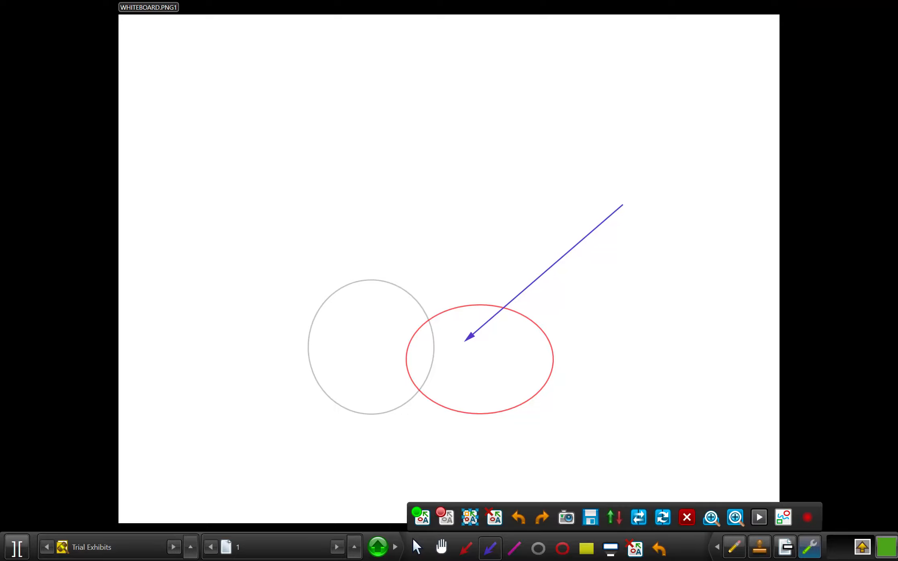
{"action": "left_click", "coordinate": [469, 517]}
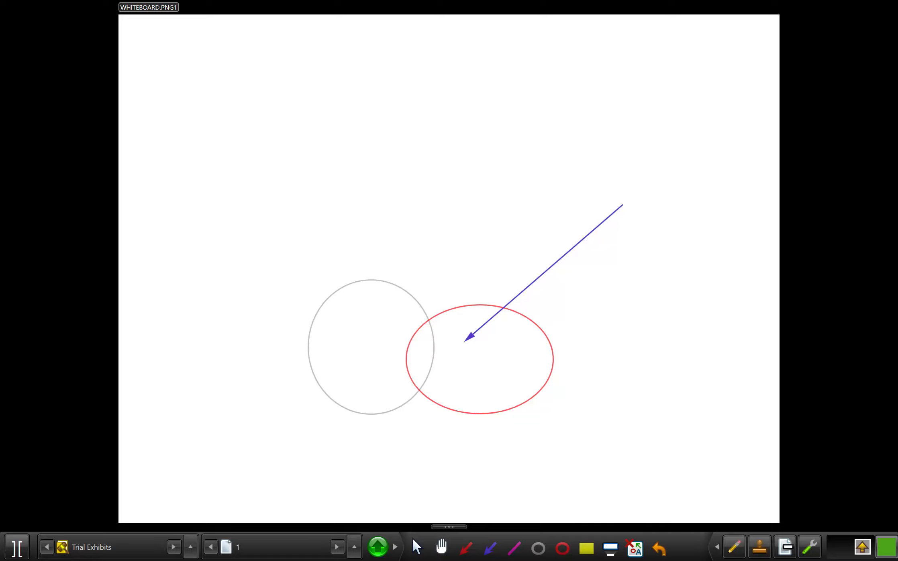
{"action": "key", "text": "Escape"}
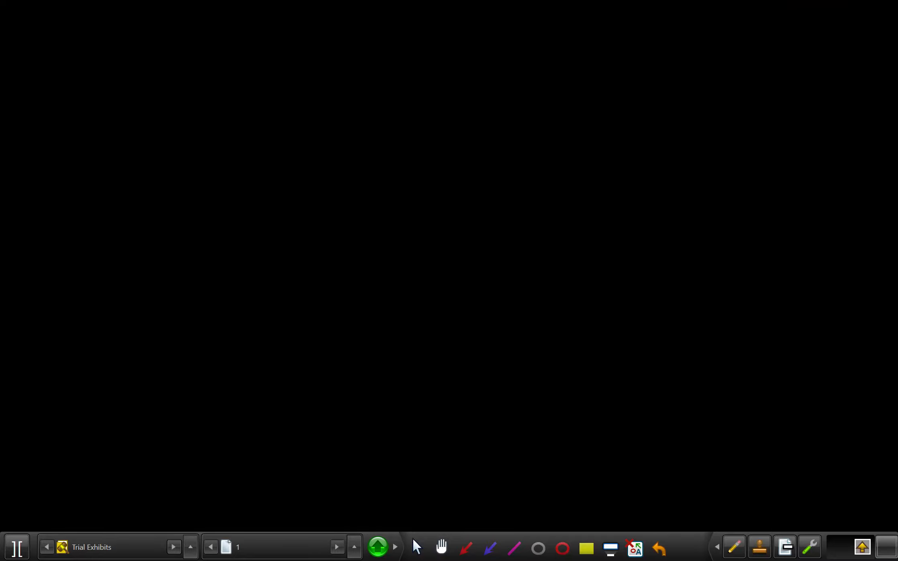